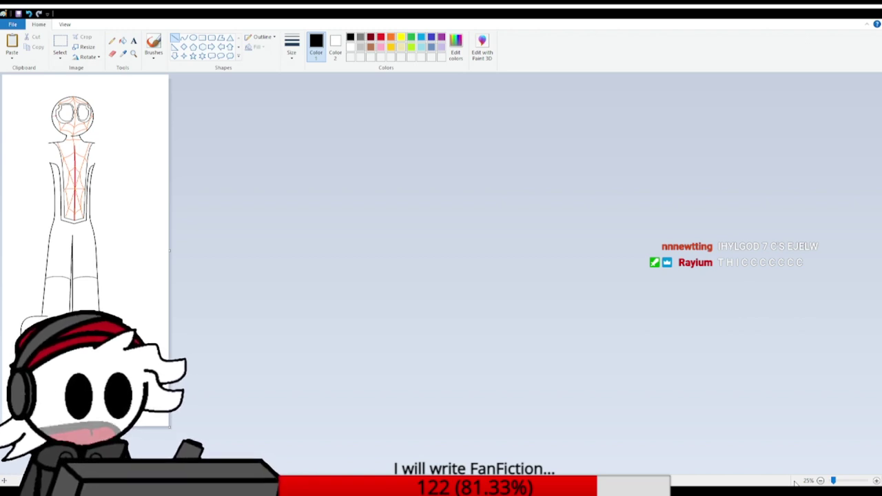
# Draw a straight red line inside the figure's left-hand leg, from the boot's sole edge up to the crotch point.
pyautogui.scroll(2, 796, 482)
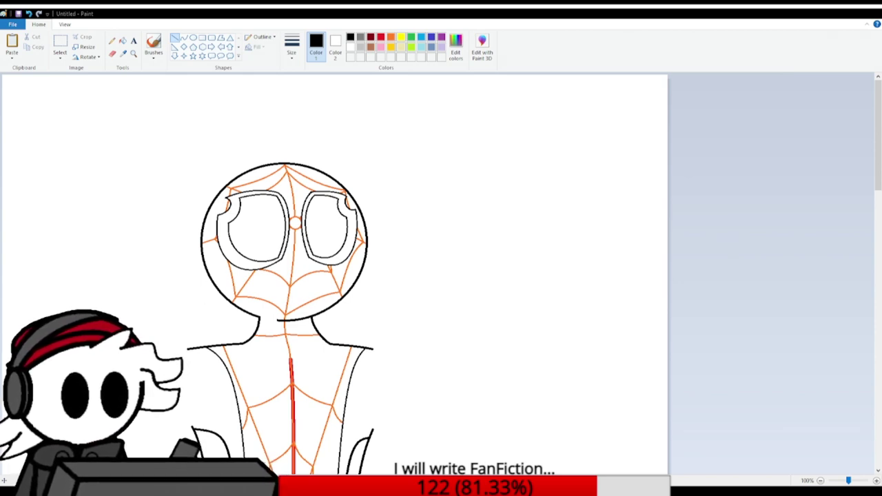
pyautogui.scroll(-10, 334, 274)
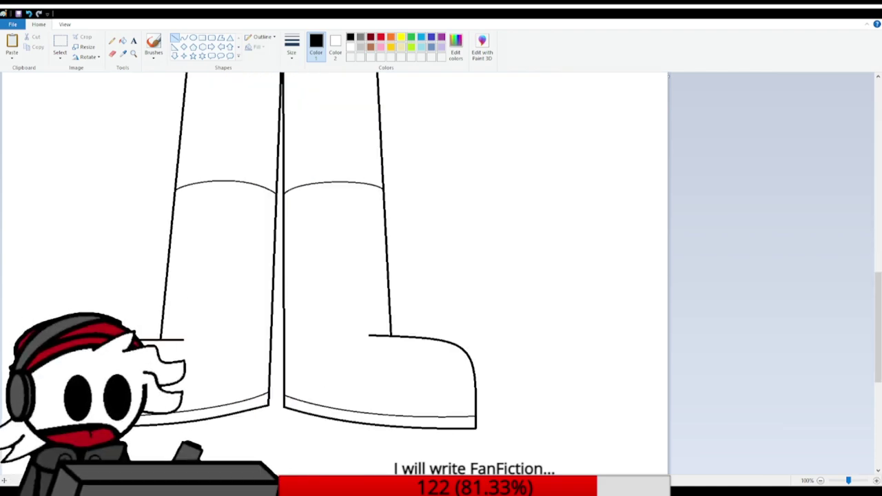
pyautogui.scroll(1, 526, 293)
pyautogui.scroll(-4, 526, 293)
pyautogui.click(380, 37)
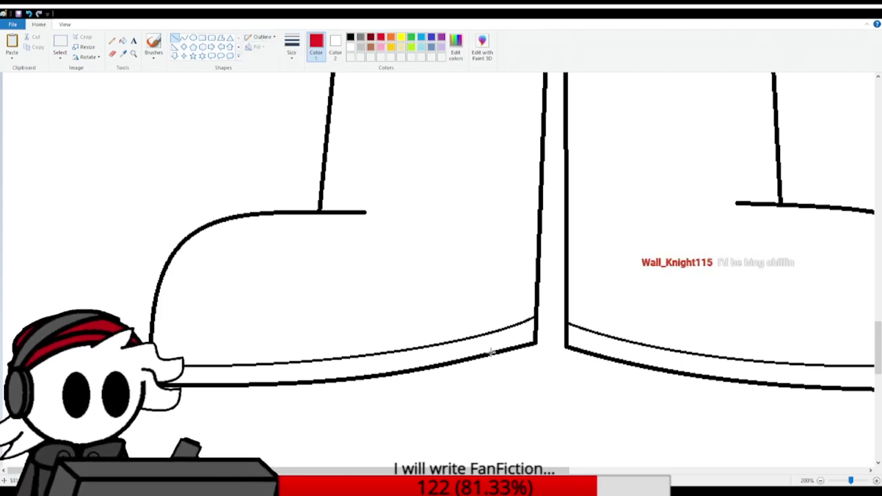
pyautogui.moveTo(486, 355)
pyautogui.mouseDown()
pyautogui.moveTo(504, 233)
pyautogui.moveTo(519, 276)
pyautogui.moveTo(547, 222)
pyautogui.moveTo(564, 153)
pyautogui.mouseUp()
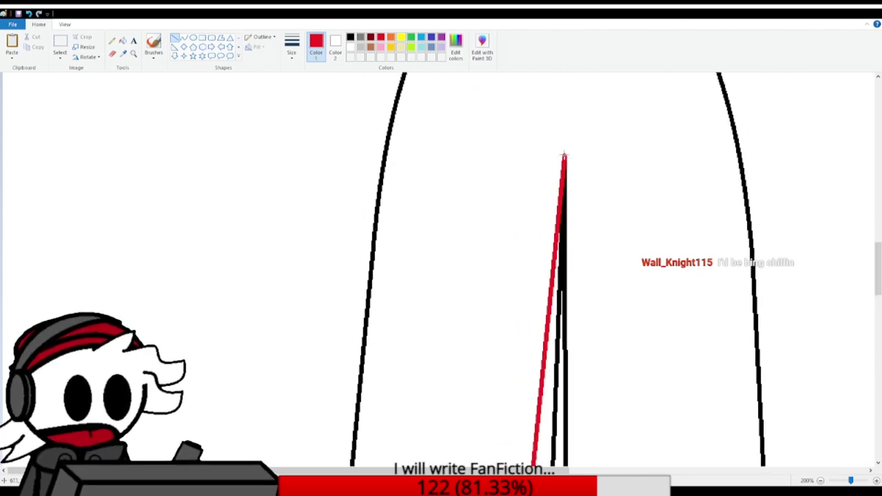
pyautogui.scroll(-8, 510, 191)
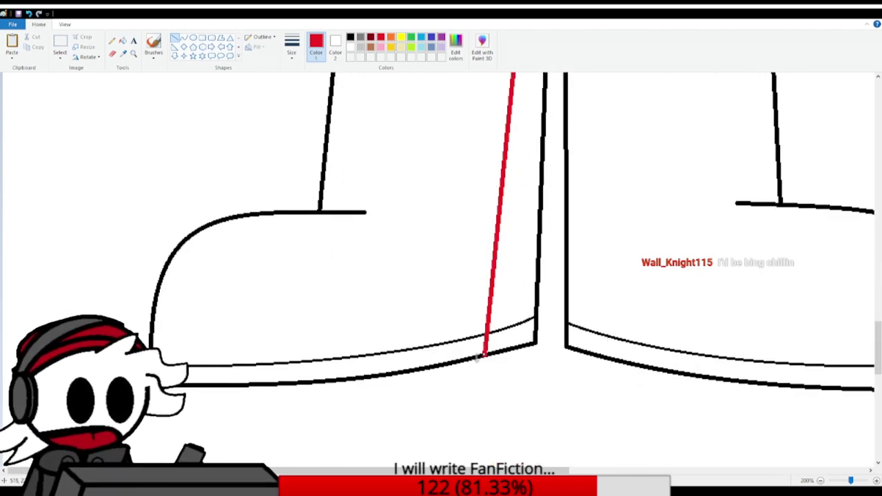
# Draw a matching straight red line inside the right-hand leg, from the crotch point down to the boot's sole edge.
pyautogui.scroll(8, 434, 328)
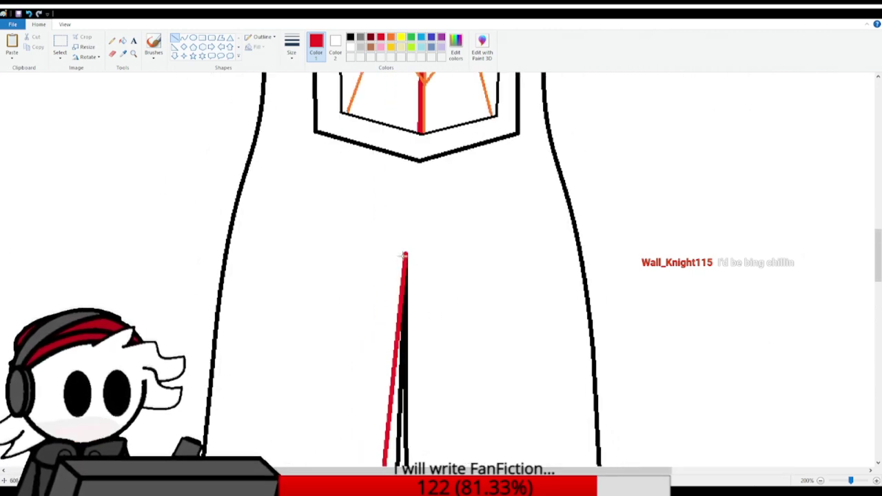
pyautogui.moveTo(405, 254); pyautogui.dragTo(423, 318)
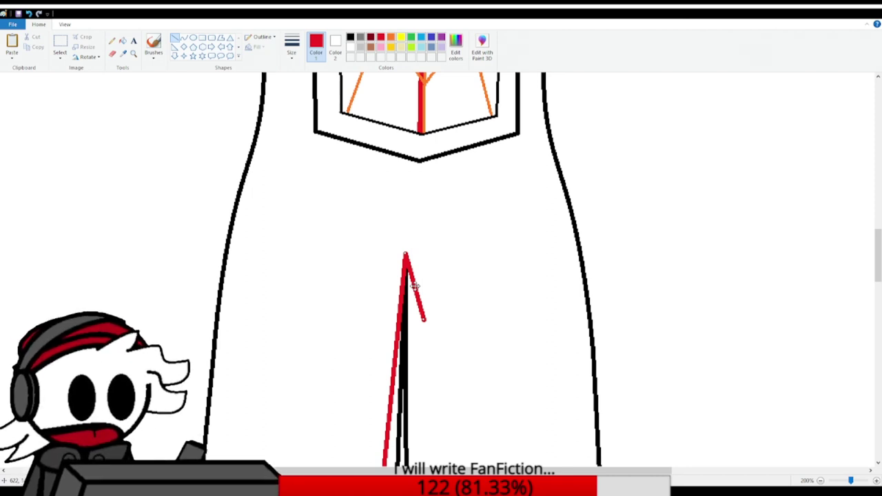
pyautogui.click(441, 36)
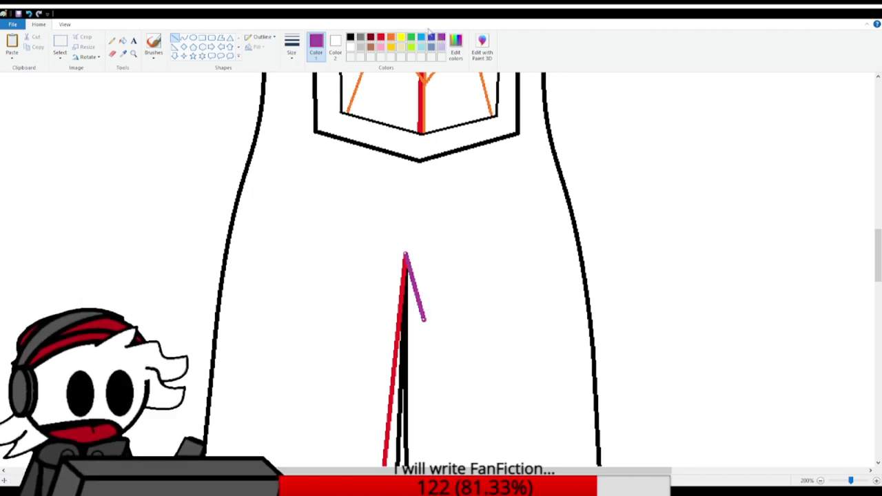
pyautogui.click(380, 36)
pyautogui.scroll(-10, 418, 275)
pyautogui.moveTo(426, 323); pyautogui.dragTo(448, 259)
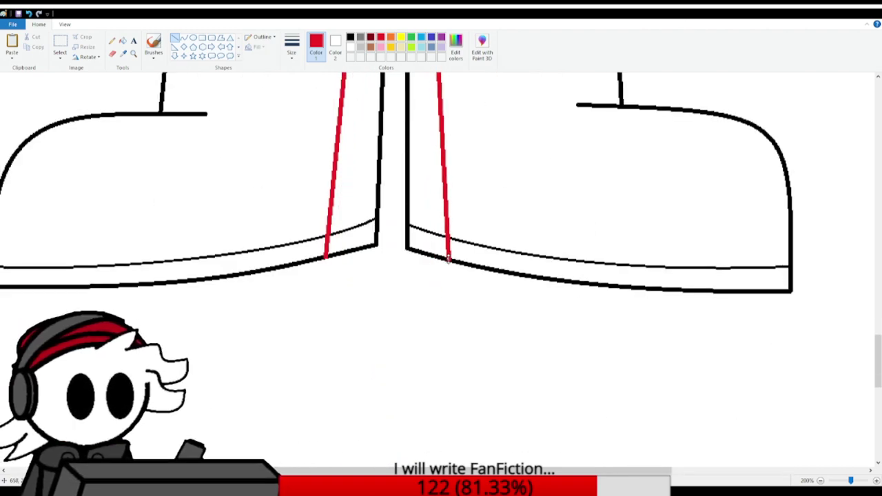
# Erase the old black inner leg lines with a white fill and recolour the red leg lines black.
pyautogui.scroll(10, 434, 316)
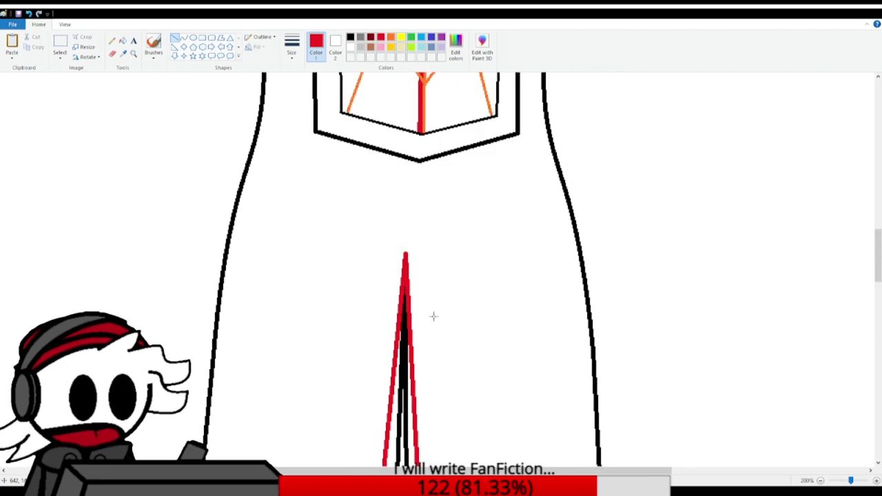
pyautogui.click(123, 41)
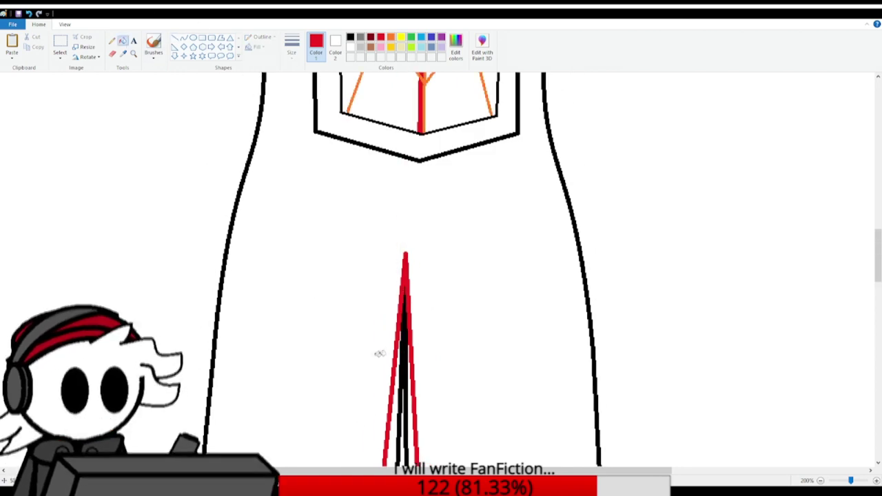
pyautogui.click(404, 350)
pyautogui.scroll(-10, 396, 341)
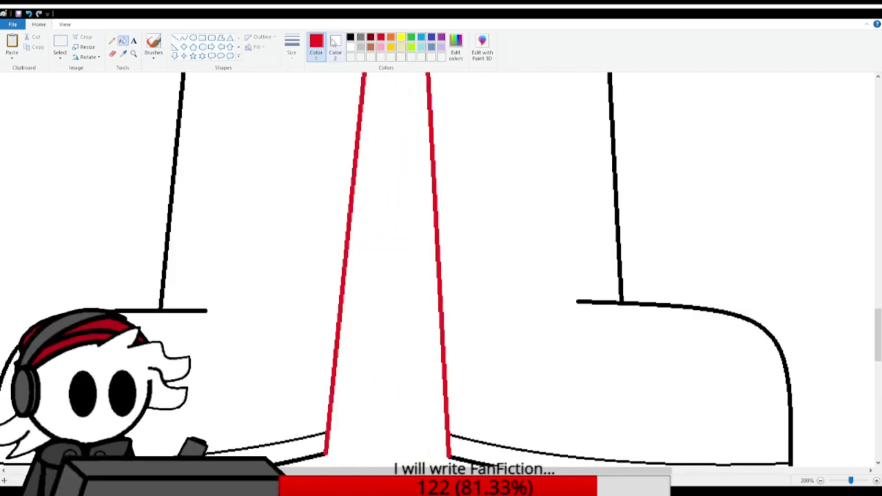
pyautogui.click(350, 36)
pyautogui.scroll(-2, 441, 275)
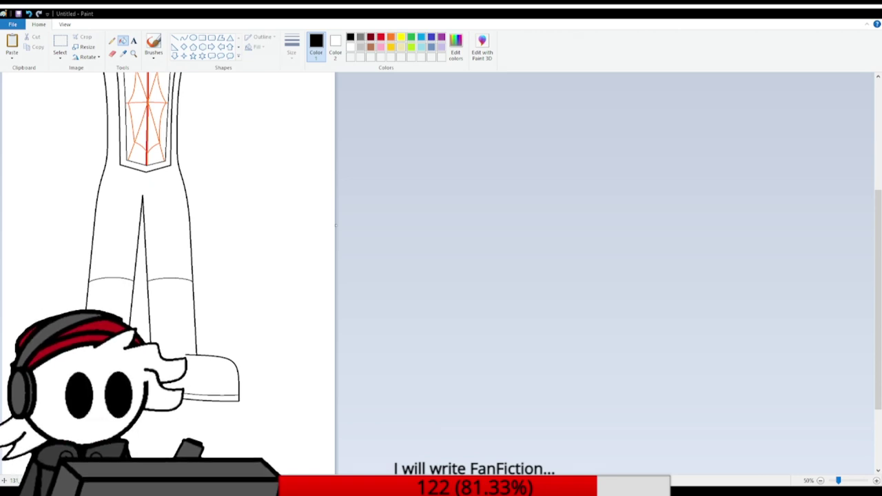
# Fill both of the figure's legs with dark teal.
pyautogui.scroll(5, 169, 262)
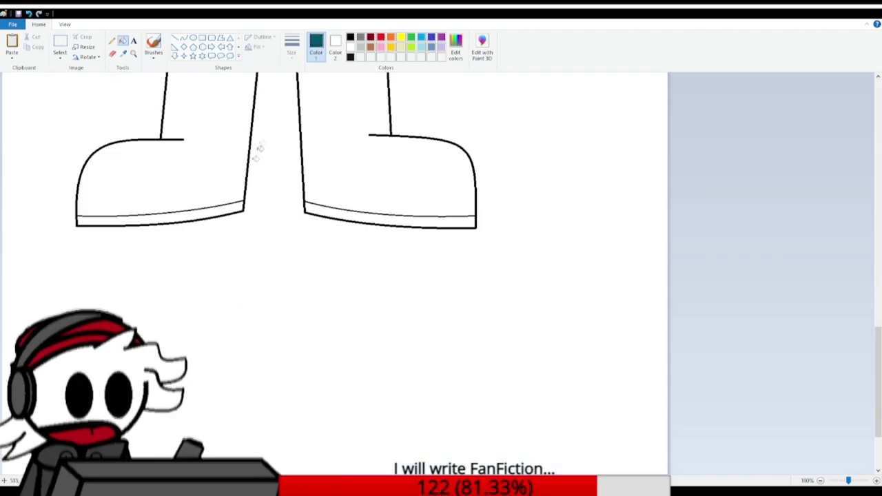
pyautogui.click(238, 165)
pyautogui.click(355, 178)
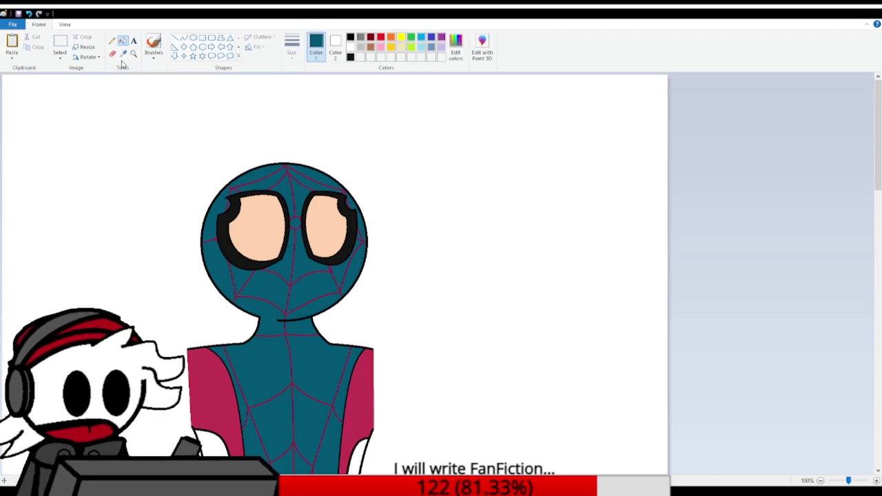
# Sample the near-black of the eye rims and fill the figure's boots and forearms with it.
pyautogui.click(124, 53)
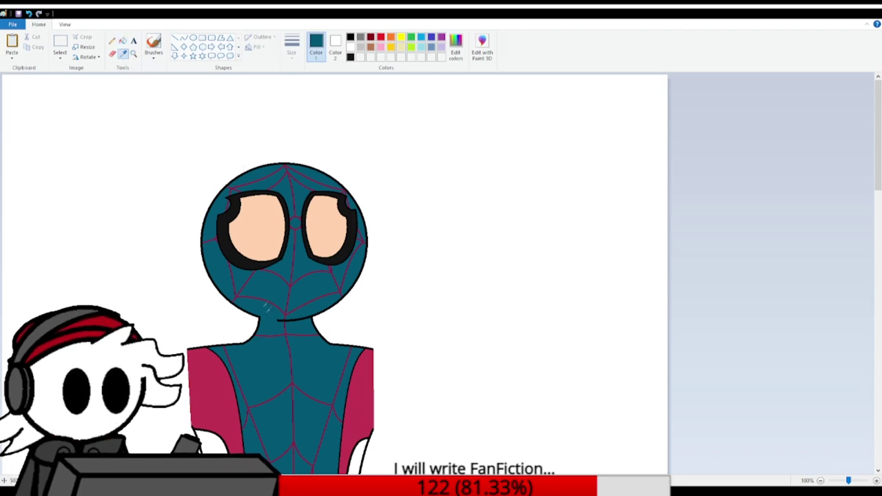
pyautogui.click(230, 238)
pyautogui.scroll(-10, 227, 310)
pyautogui.click(216, 309)
pyautogui.click(333, 311)
pyautogui.scroll(10, 331, 311)
pyautogui.click(268, 335)
pyautogui.scroll(5, 252, 404)
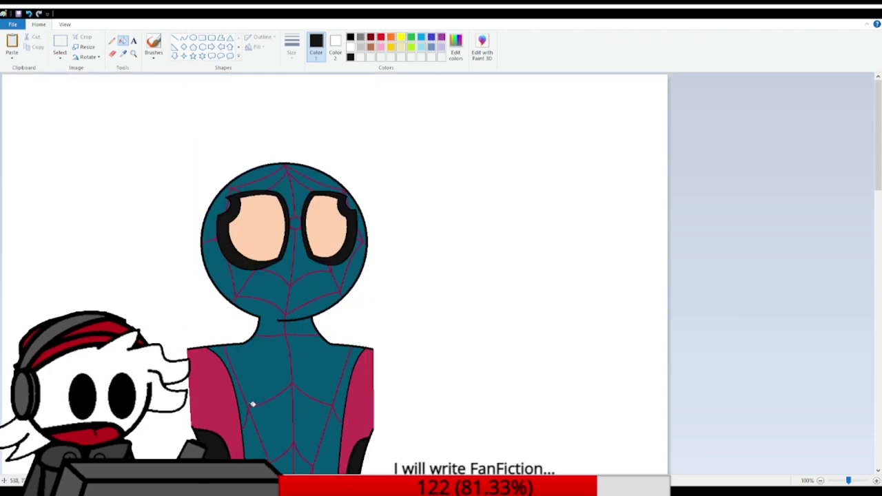
pyautogui.scroll(-8, 252, 403)
pyautogui.scroll(6, 250, 403)
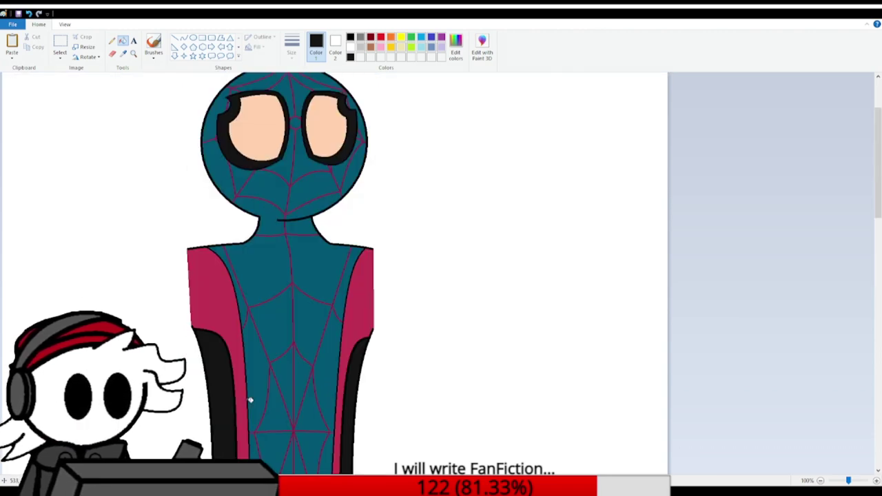
# Sample the crimson of the chest's web lines as the drawing colour.
pyautogui.click(123, 54)
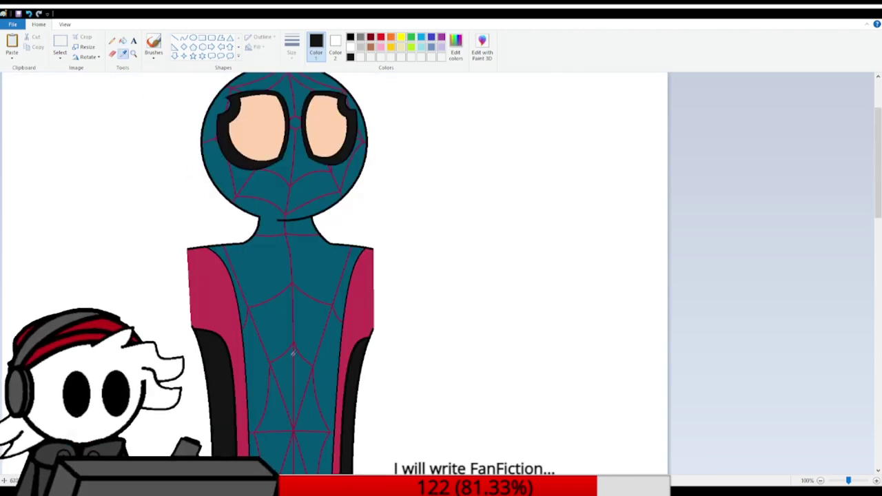
pyautogui.click(295, 338)
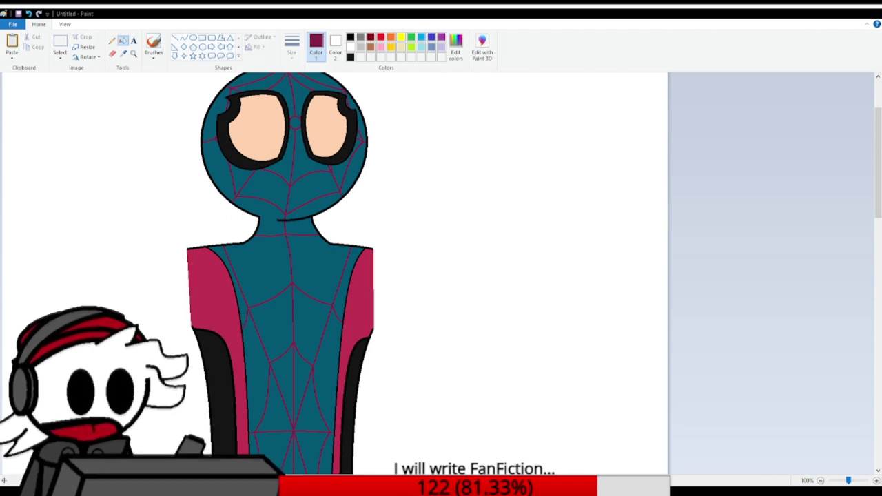
# Draw two orange curves forming a pointed hair tuft above the head's upper right side.
pyautogui.keyDown('ctrl'); pyautogui.scroll(1, 280, 86); pyautogui.keyUp('ctrl')
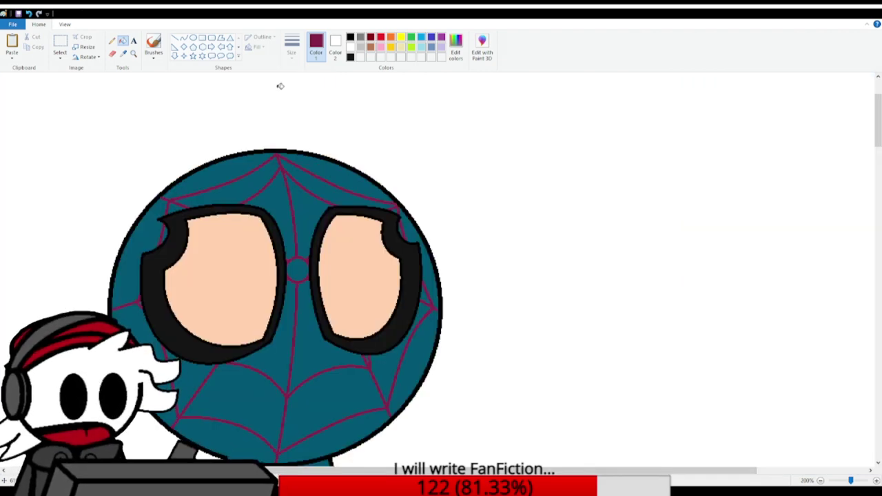
pyautogui.click(391, 38)
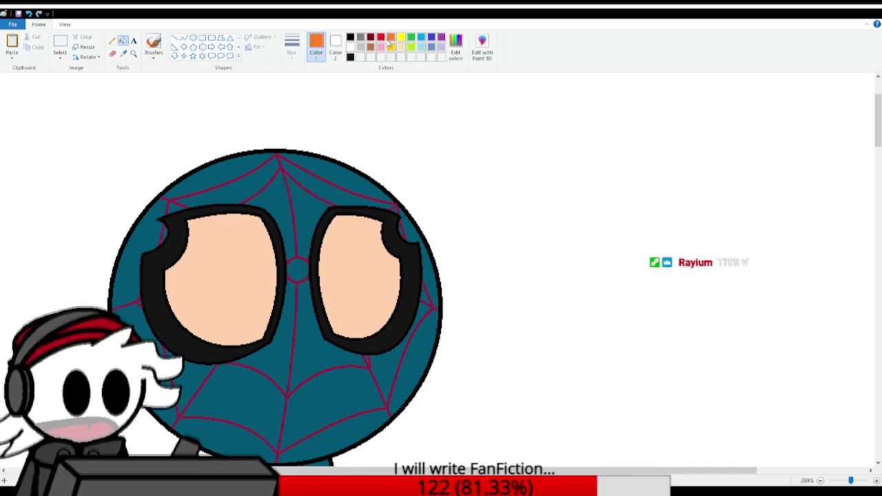
pyautogui.click(184, 38)
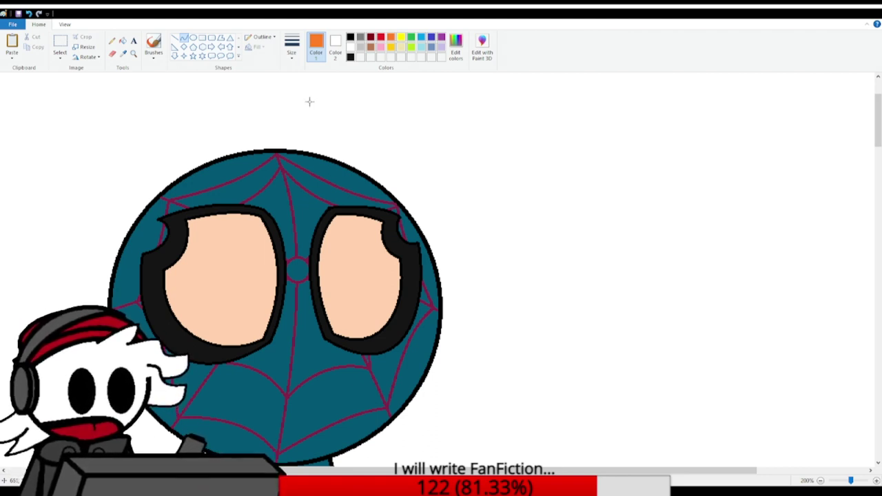
pyautogui.moveTo(400, 126)
pyautogui.mouseDown()
pyautogui.moveTo(390, 123)
pyautogui.moveTo(498, 107)
pyautogui.mouseUp()
pyautogui.moveTo(428, 127); pyautogui.dragTo(451, 131)
pyautogui.click(554, 135)
pyautogui.moveTo(498, 107)
pyautogui.mouseDown()
pyautogui.moveTo(469, 147)
pyautogui.moveTo(426, 168)
pyautogui.moveTo(508, 138)
pyautogui.moveTo(468, 177)
pyautogui.moveTo(462, 168)
pyautogui.mouseUp()
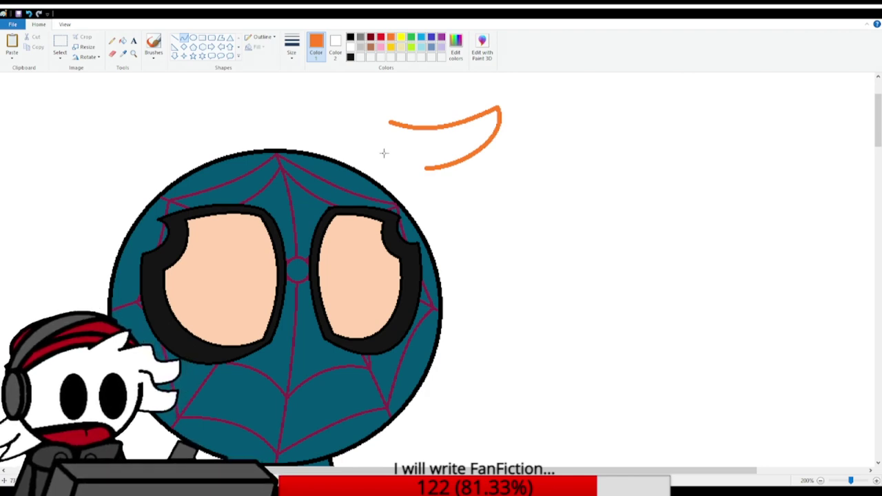
pyautogui.moveTo(446, 166)
pyautogui.mouseDown()
pyautogui.moveTo(468, 256)
pyautogui.moveTo(456, 181)
pyautogui.moveTo(473, 173)
pyautogui.moveTo(490, 197)
pyautogui.mouseUp()
pyautogui.click(401, 193)
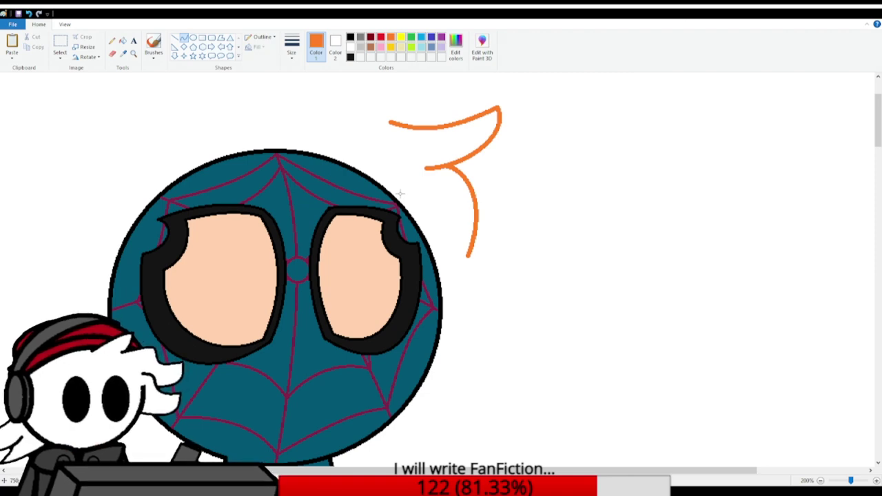
pyautogui.moveTo(469, 257); pyautogui.dragTo(437, 226)
pyautogui.moveTo(429, 183); pyautogui.dragTo(412, 199)
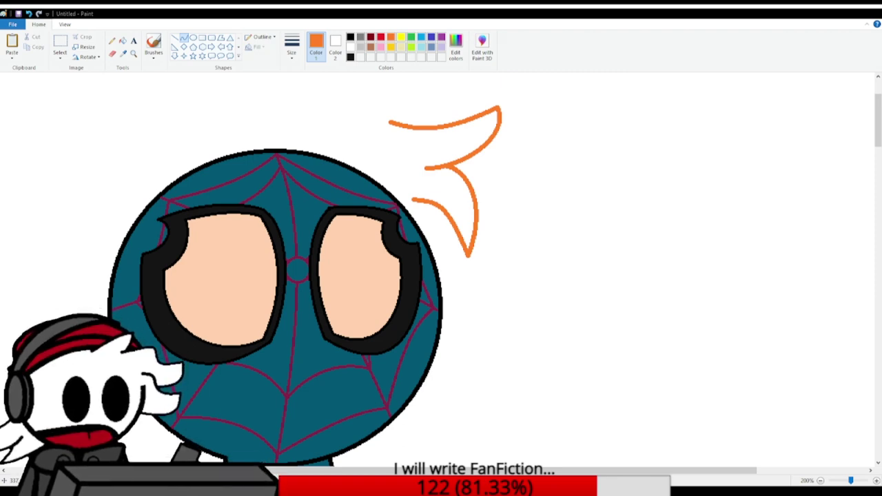
pyautogui.moveTo(447, 210); pyautogui.dragTo(346, 239)
pyautogui.moveTo(413, 228); pyautogui.dragTo(397, 249)
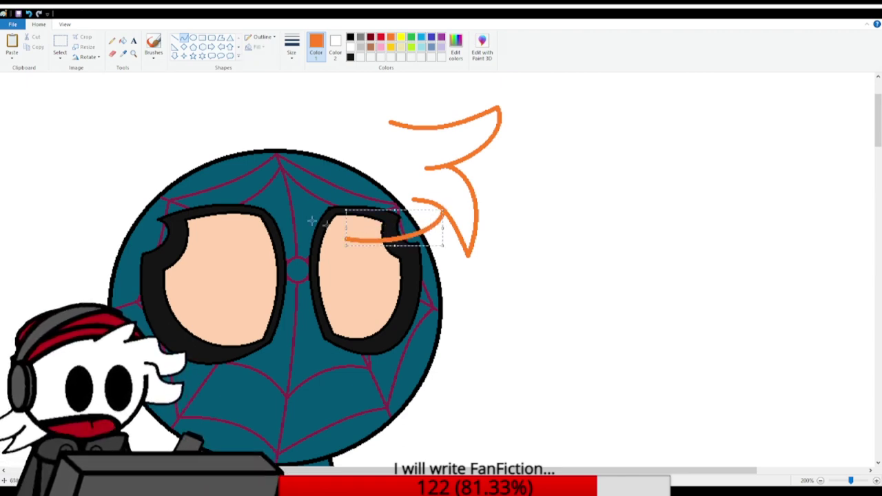
pyautogui.click(29, 14)
pyautogui.click(29, 14)
pyautogui.click(28, 14)
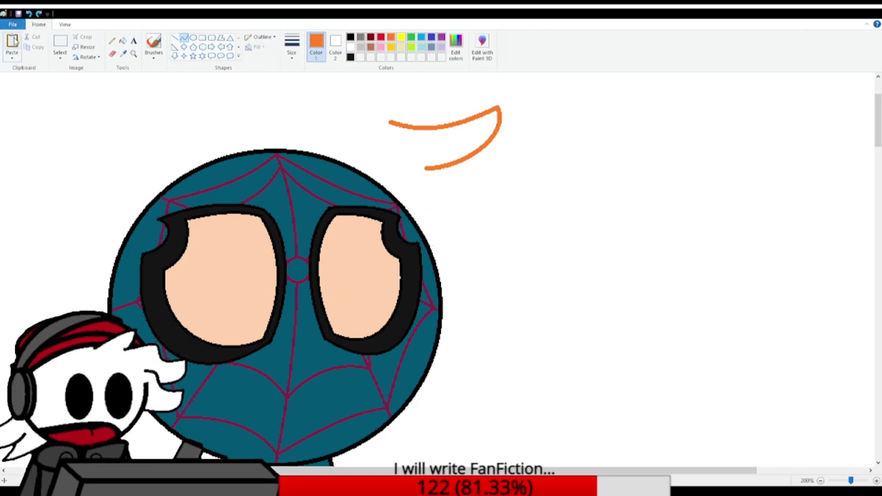
# Draw orange fringe curves across the right-hand eye and link them to the tuft with a pointed lock beside the head.
pyautogui.moveTo(288, 254); pyautogui.dragTo(354, 234)
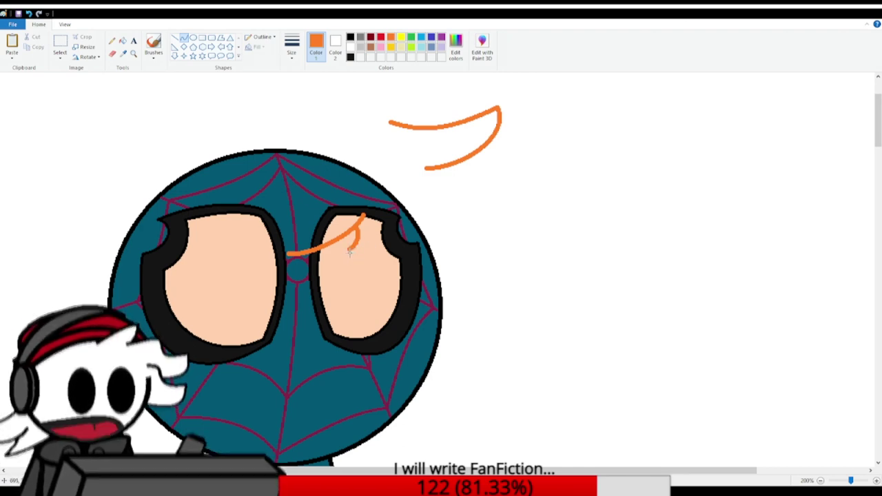
pyautogui.moveTo(350, 249)
pyautogui.mouseDown()
pyautogui.moveTo(433, 185)
pyautogui.moveTo(404, 262)
pyautogui.moveTo(412, 266)
pyautogui.mouseUp()
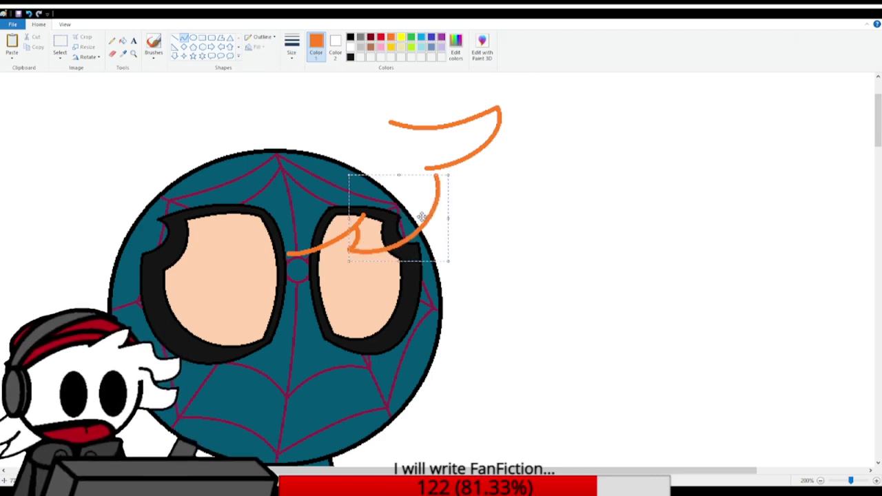
pyautogui.moveTo(398, 173); pyautogui.dragTo(404, 189)
pyautogui.moveTo(406, 228); pyautogui.dragTo(406, 229)
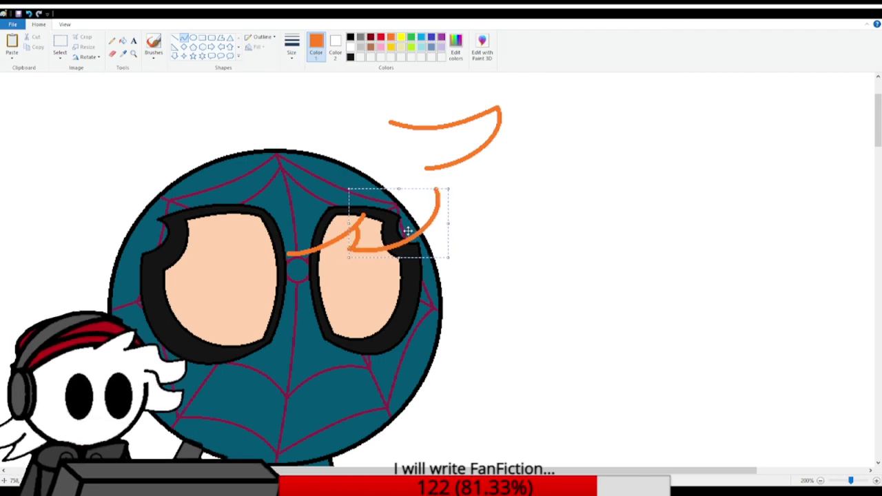
pyautogui.click(372, 176)
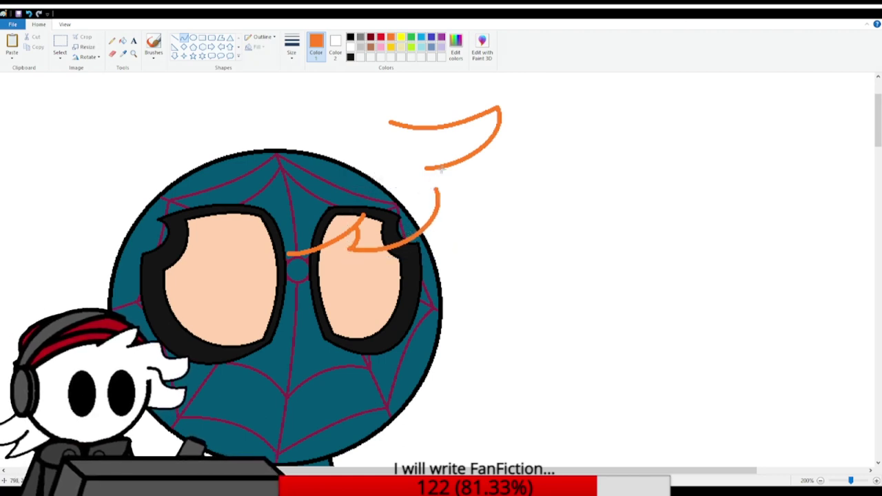
pyautogui.moveTo(459, 163); pyautogui.dragTo(422, 186)
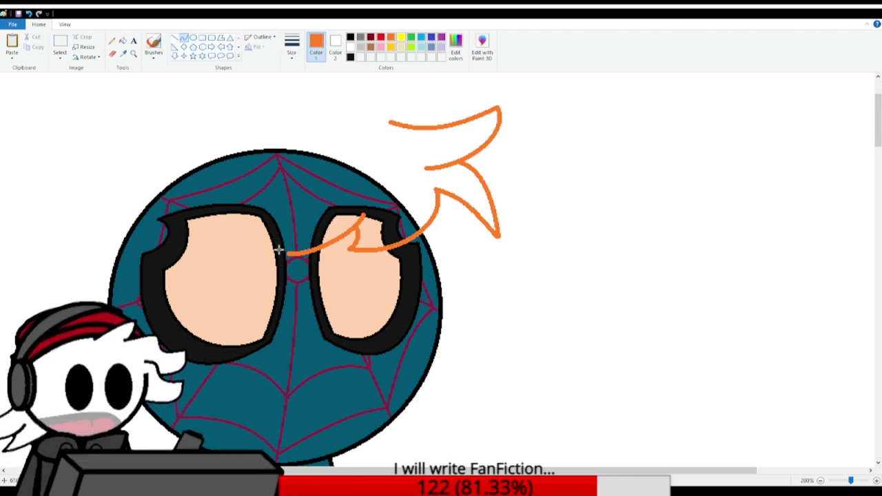
# Extend the orange fringe outline with curved strokes from between the eyes across the left-hand eye.
pyautogui.moveTo(289, 253); pyautogui.dragTo(288, 186)
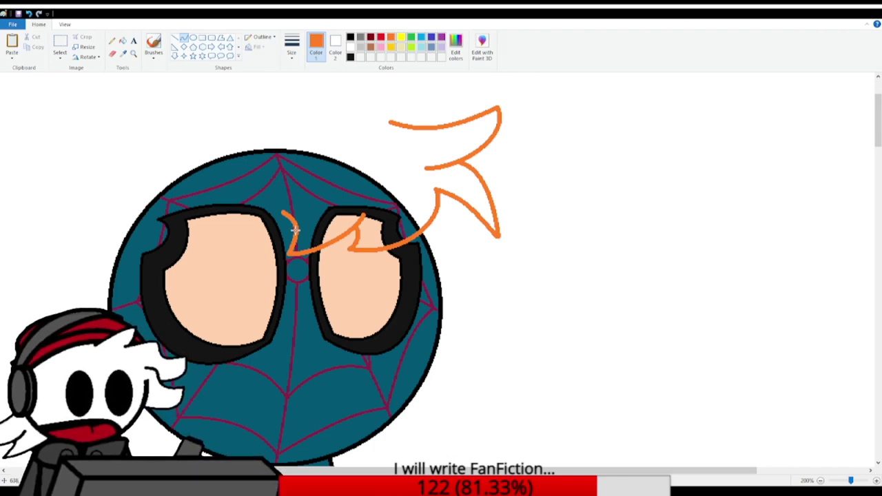
pyautogui.moveTo(289, 234); pyautogui.dragTo(207, 251)
pyautogui.click(197, 178)
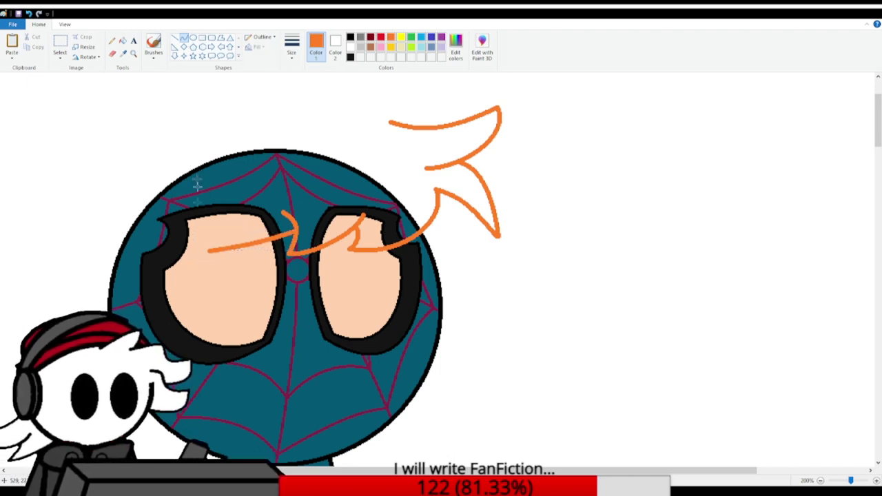
pyautogui.moveTo(207, 251)
pyautogui.mouseDown()
pyautogui.moveTo(219, 217)
pyautogui.moveTo(216, 235)
pyautogui.mouseUp()
pyautogui.click(205, 184)
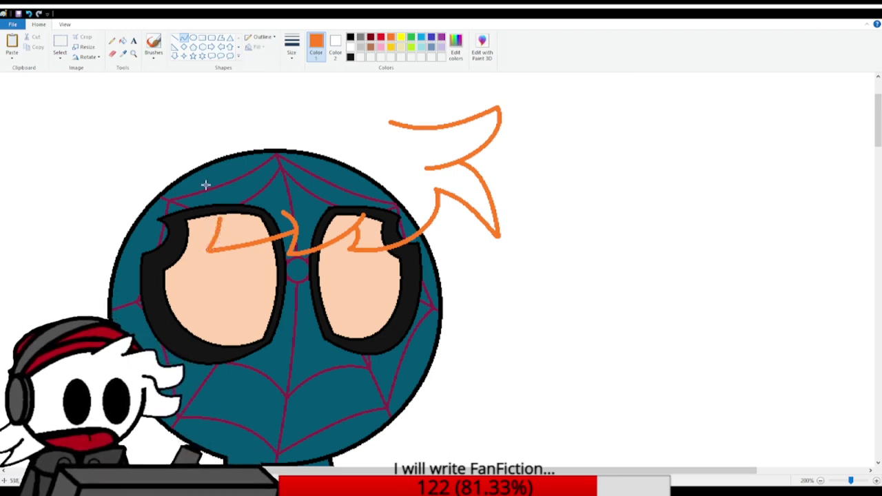